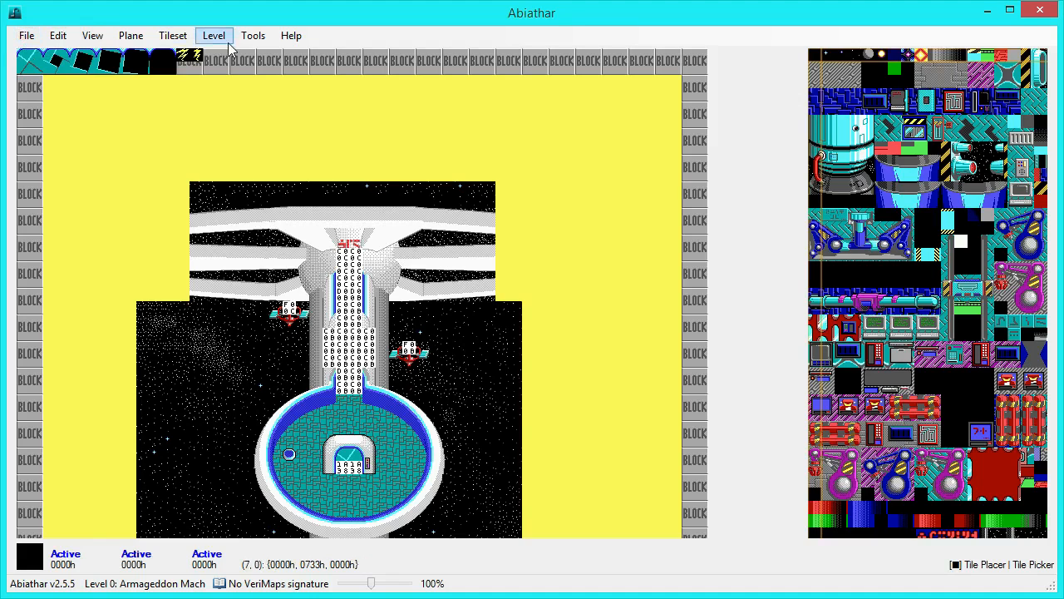
Step: Enable the option to set tool defaults to emulate Keengine in the editor configuration
click(253, 36)
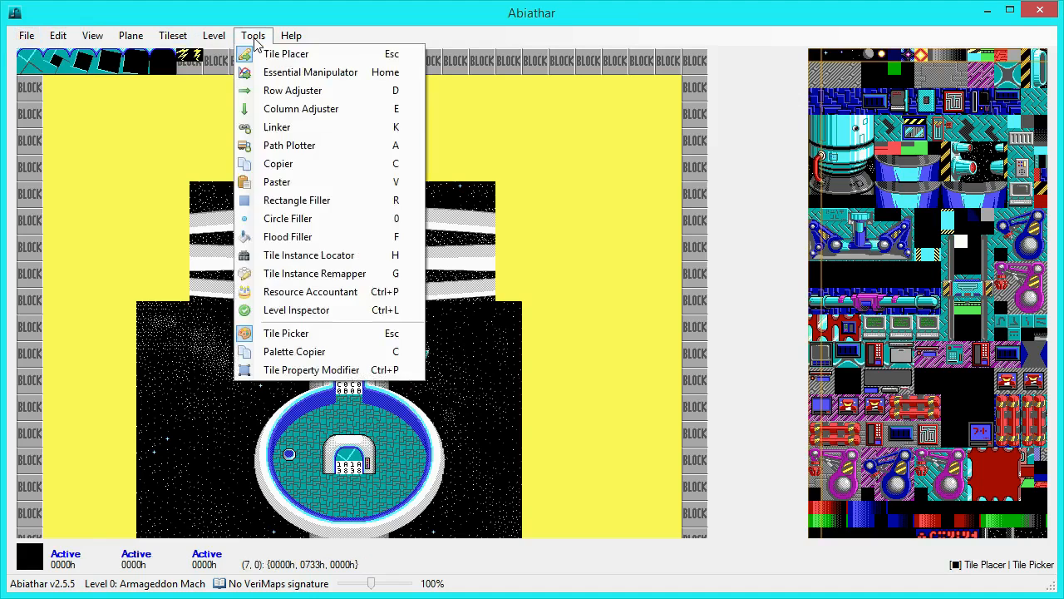
click(284, 75)
click(26, 36)
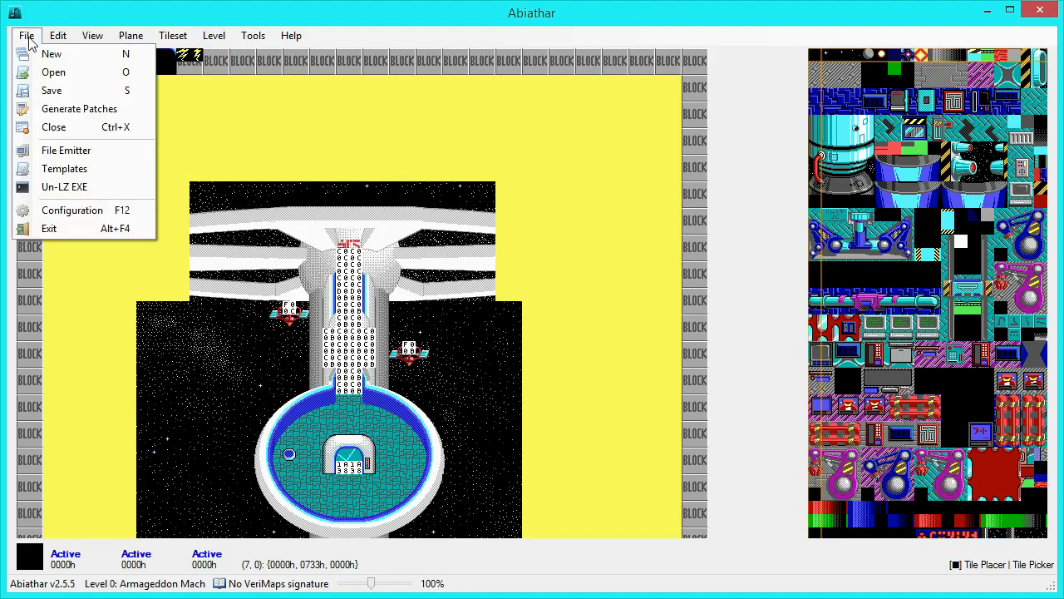
click(67, 210)
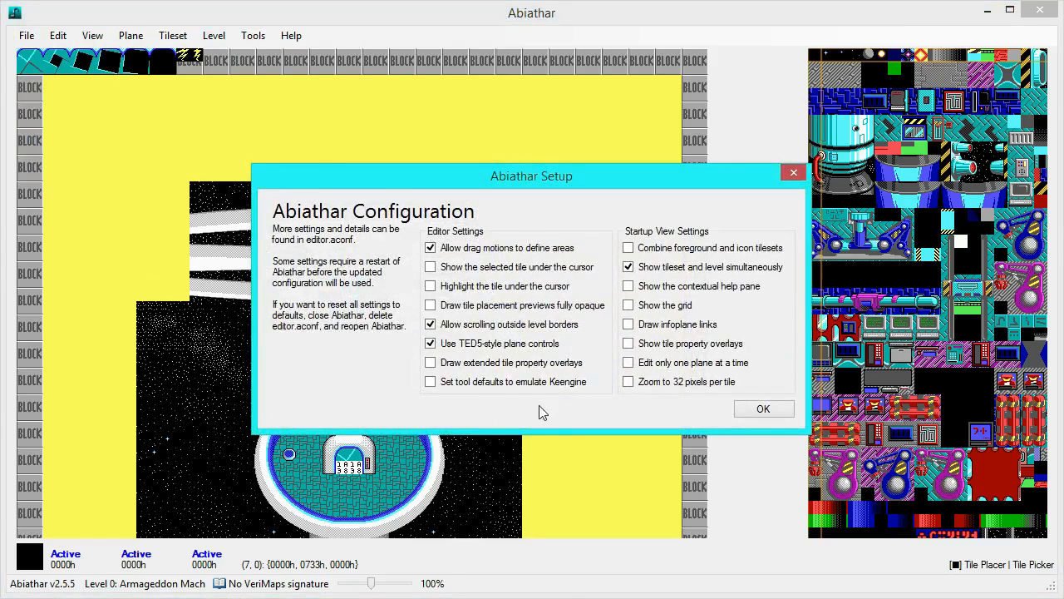
click(499, 383)
click(763, 410)
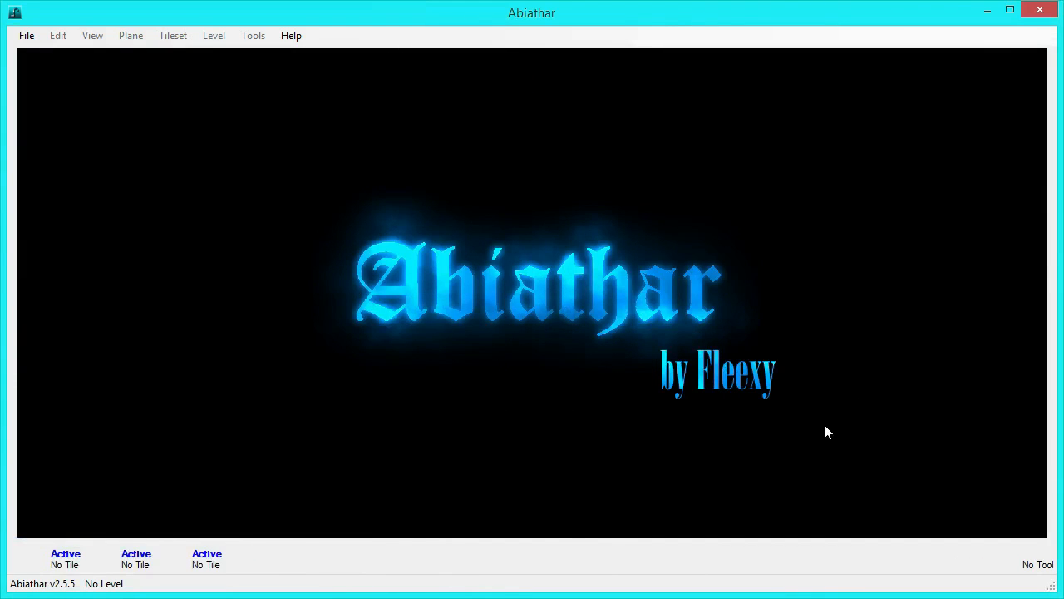
Step: Open the project file k5.adeps from the Demo folder
key(ctrl+o)
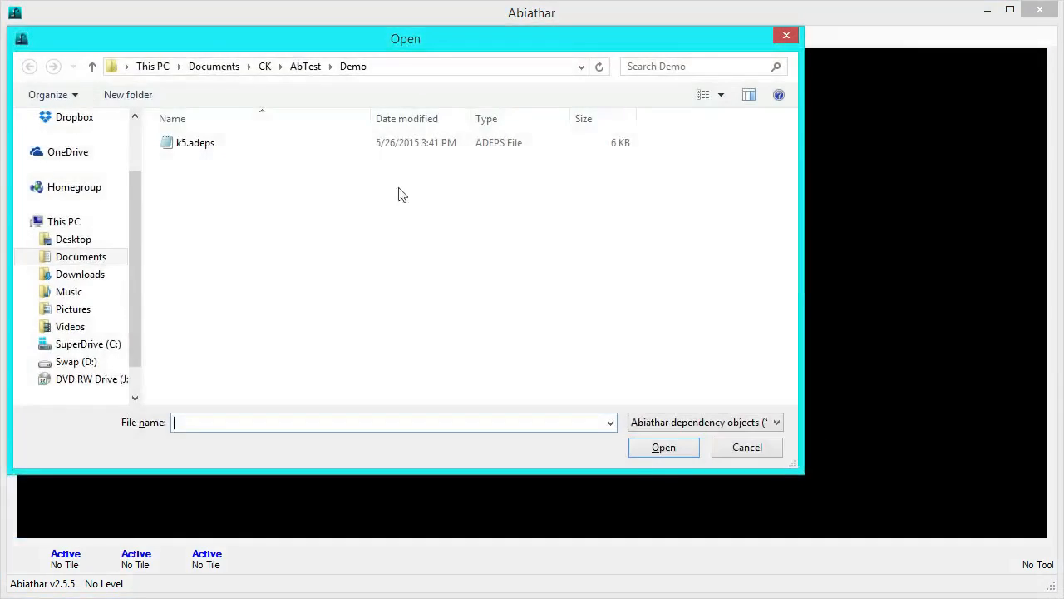
click(193, 147)
key(Return)
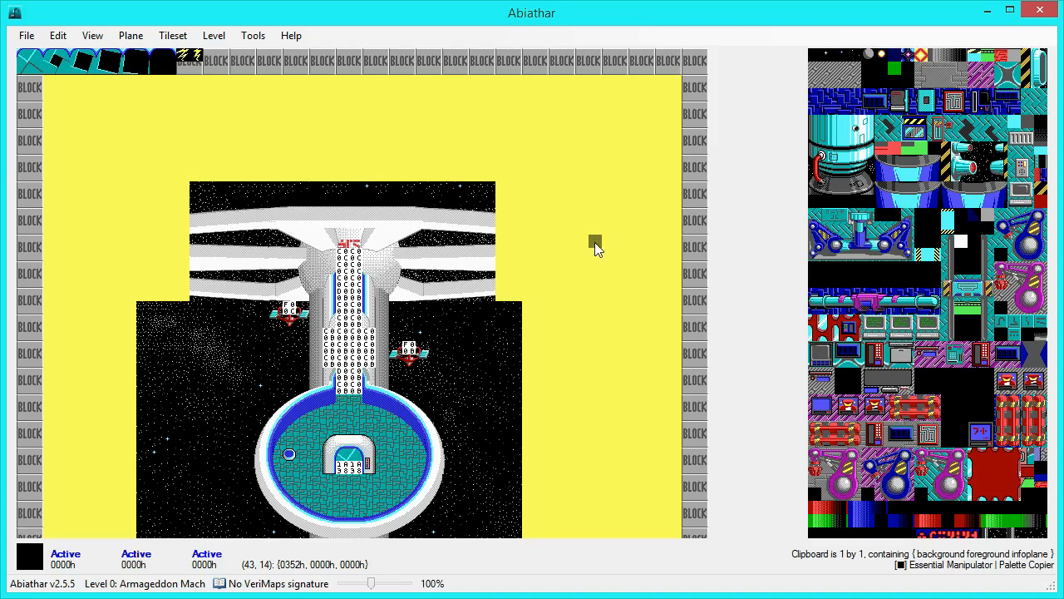
Step: Try painting a freehand stroke of black tiles over the yellow area of the Armageddon Mach map, and undo it
click(593, 239)
mouse_move(593, 276)
mouse_down()
mouse_move(622, 376)
mouse_move(648, 326)
mouse_move(648, 249)
mouse_move(563, 148)
mouse_up()
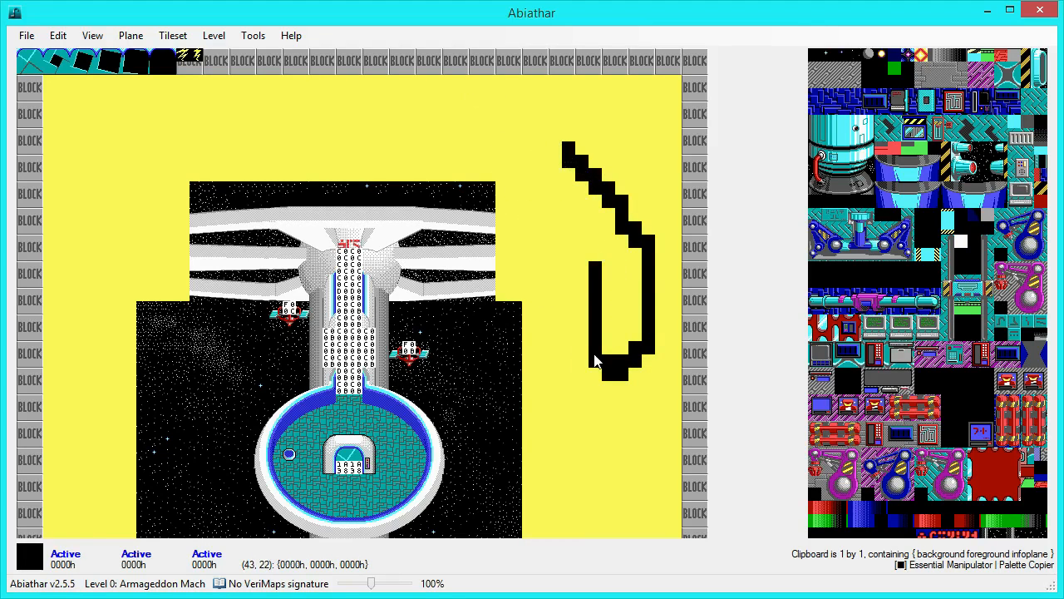
key(ctrl+z)
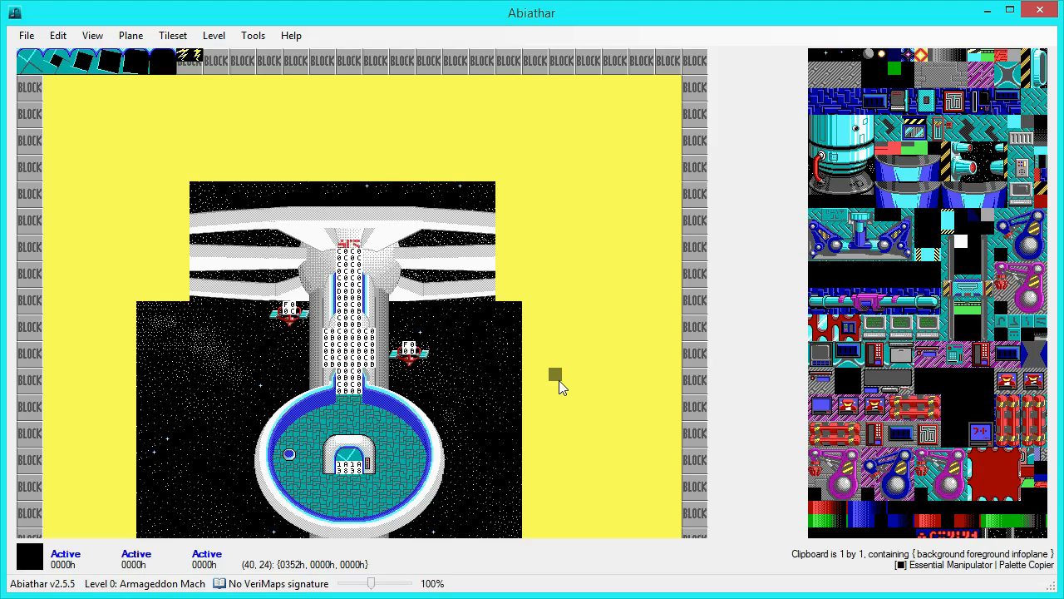
Step: Switch to level 3: DefTunnel Vlook and copy the 4 by 4 tile block containing the purple machine near the level's far end
click(213, 37)
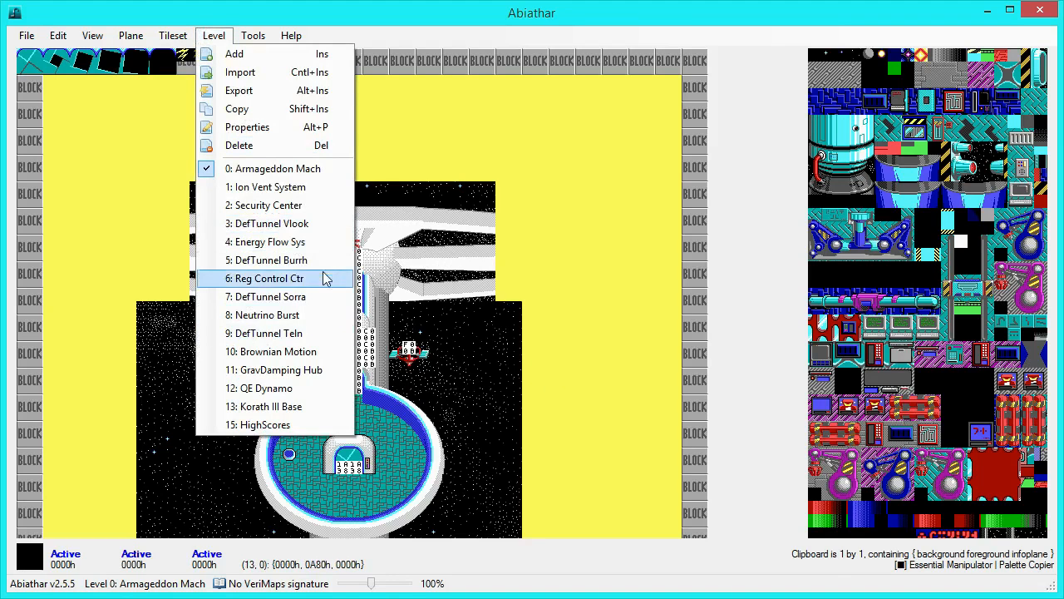
click(306, 225)
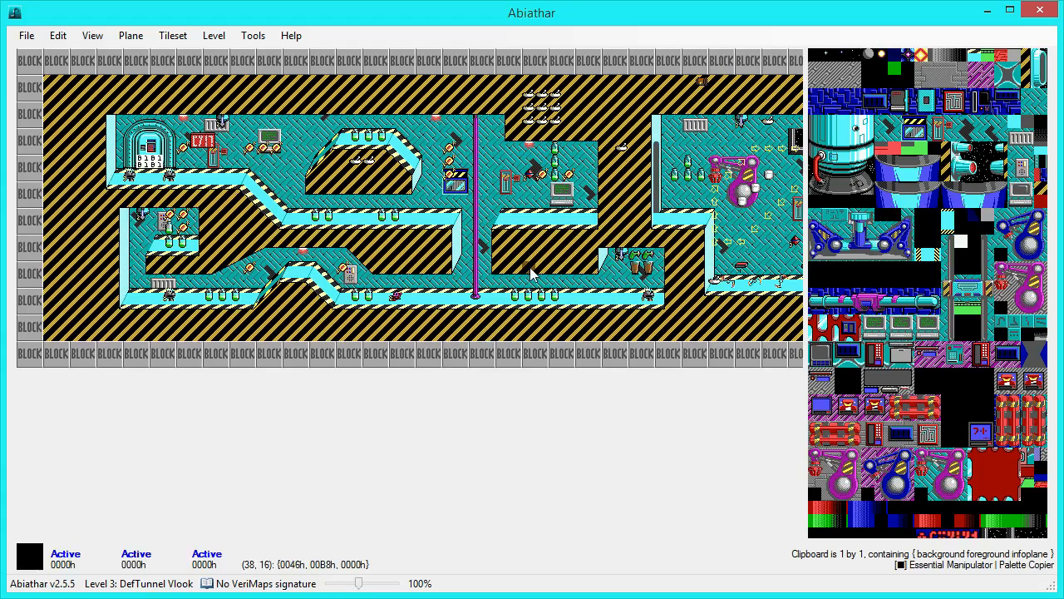
key(Right)
key(Right)
key(Right)
key(Right)
key(Right)
key(Right)
key(Right)
key(Right)
key(Right)
key(Right)
key(Right)
key(Right)
key(Right)
key(Right)
key(Right)
key(Right)
key(Right)
key(Right)
key(Right)
key(Right)
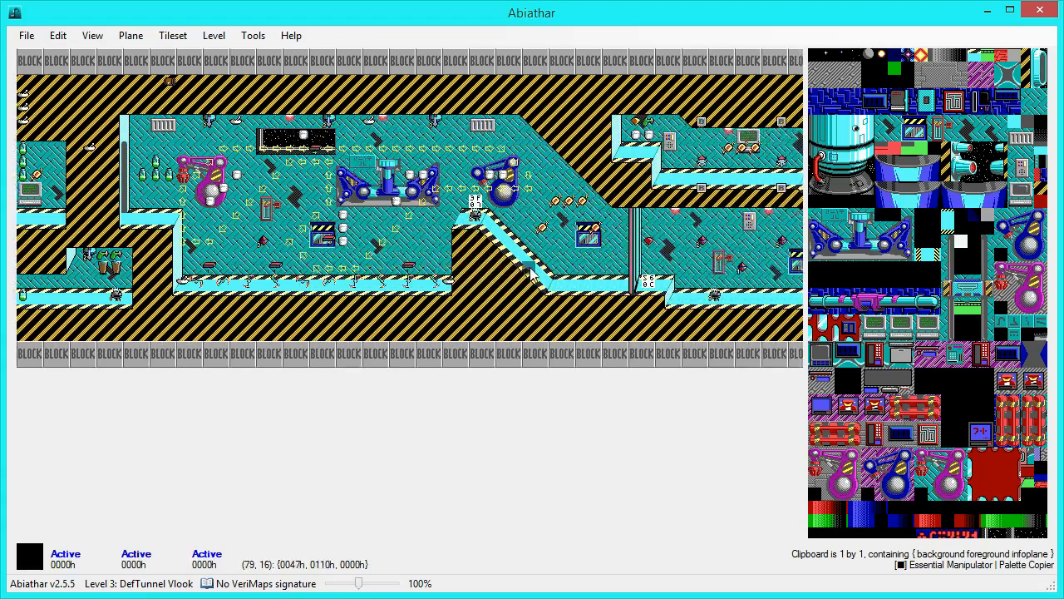
key(Right)
key(Right)
key(Right)
key(Right)
key(Right)
key(Right)
key(Right)
key(Right)
key(Right)
key(Right)
key(Right)
key(Right)
key(Right)
key(Right)
key(Right)
key(Right)
key(Right)
key(Right)
key(Right)
key(Right)
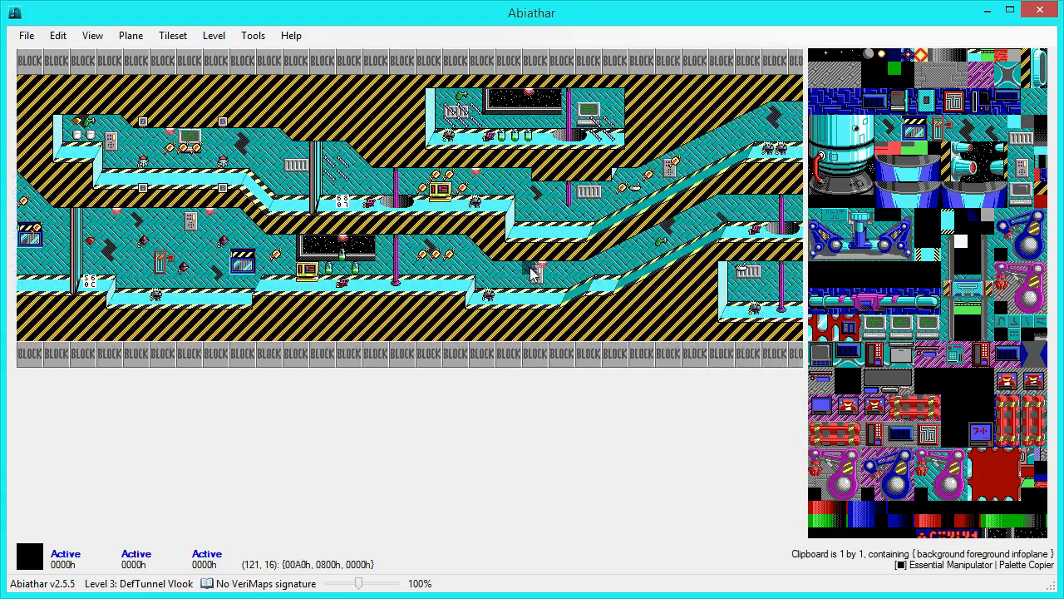
key(Right)
key(Right)
key(Right)
key(Right)
key(Right)
key(Right)
key(Right)
key(Right)
key(Right)
key(Right)
key(Right)
key(Right)
key(Right)
key(Right)
key(Right)
key(Right)
key(Right)
key(Right)
key(Right)
key(Right)
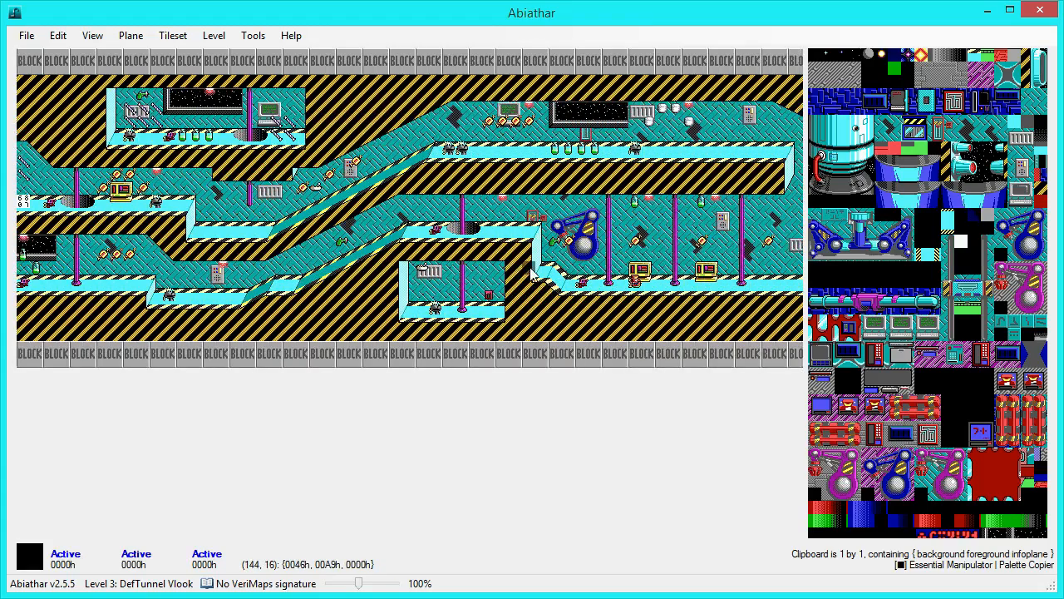
key(Right)
key(Right)
key(Right)
key(Right)
key(Right)
key(Right)
key(Right)
key(Right)
key(Right)
key(Right)
key(Right)
key(Right)
key(Right)
key(Right)
key(Right)
key(Right)
key(Right)
key(Right)
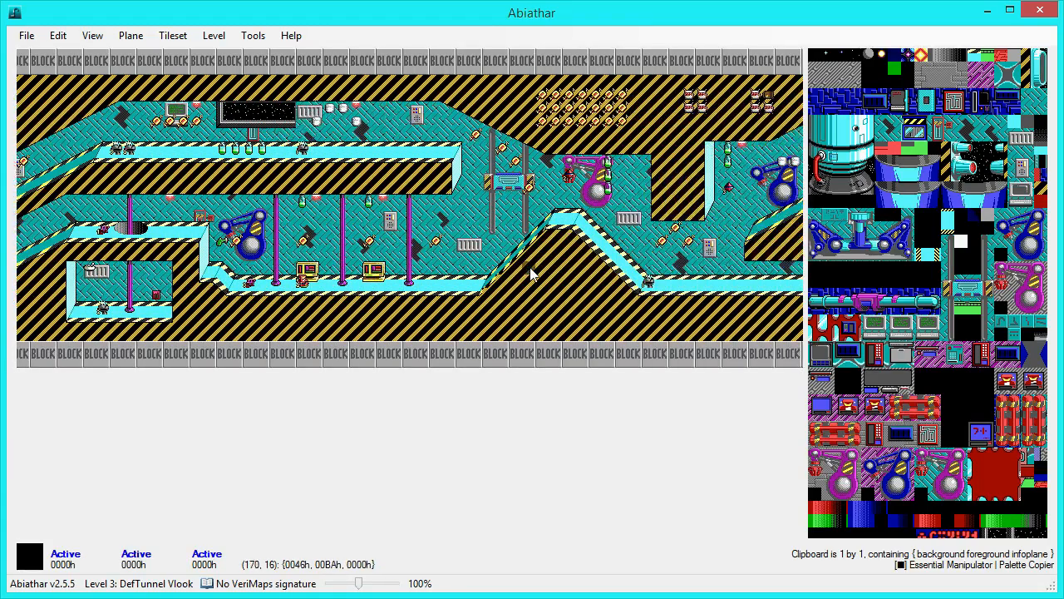
key(Right)
key(Right)
key(Right)
key(Right)
key(Right)
key(Right)
key(Right)
key(Right)
key(Right)
key(Right)
key(Right)
key(Right)
key(Right)
key(Right)
key(Right)
key(Right)
key(Right)
key(Right)
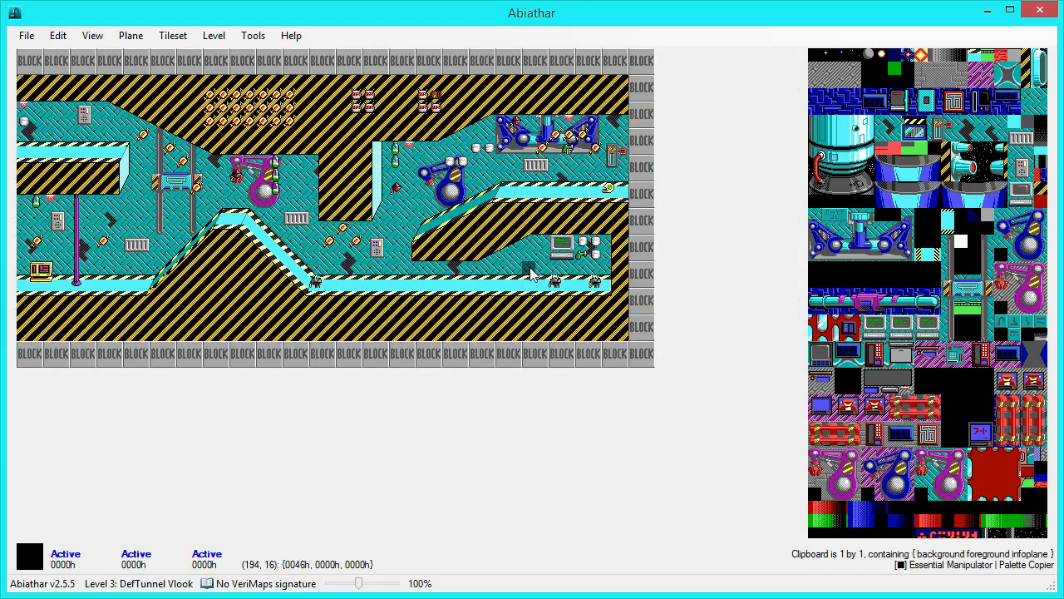
key(Left)
key(Left)
key(Left)
key(Left)
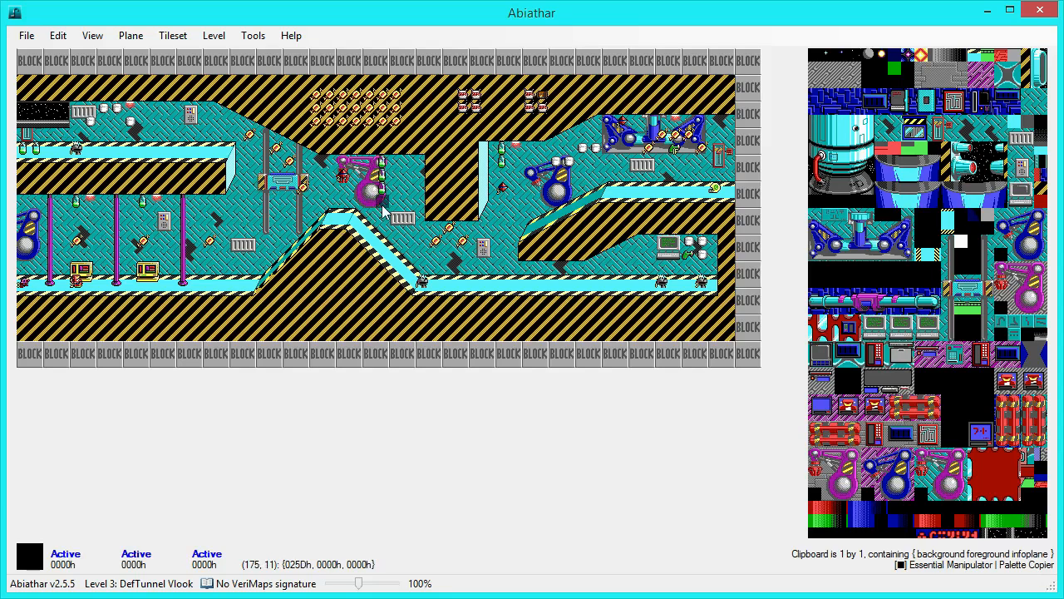
right_click(345, 166)
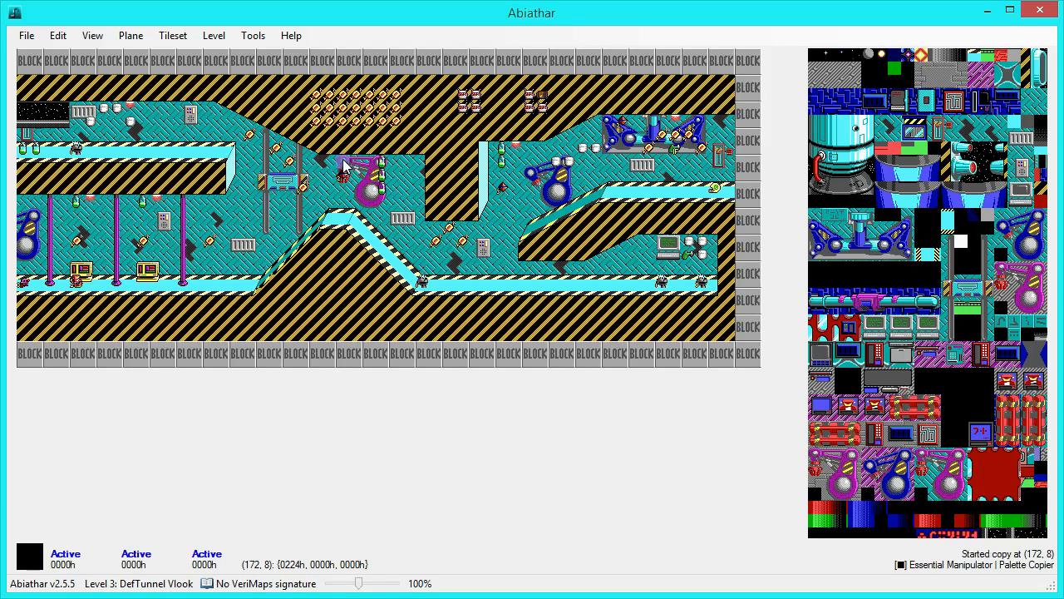
right_click(384, 208)
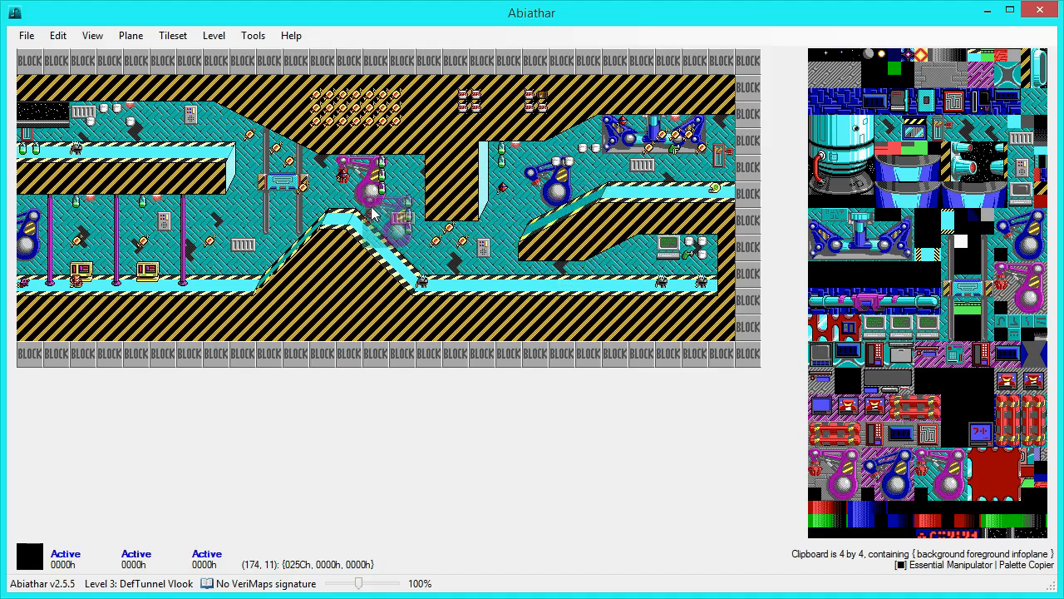
Step: Switch to level 9: DefTunnel Teln and paste the copied block's items without its background into the upper corridor, with the background plane locked
click(214, 35)
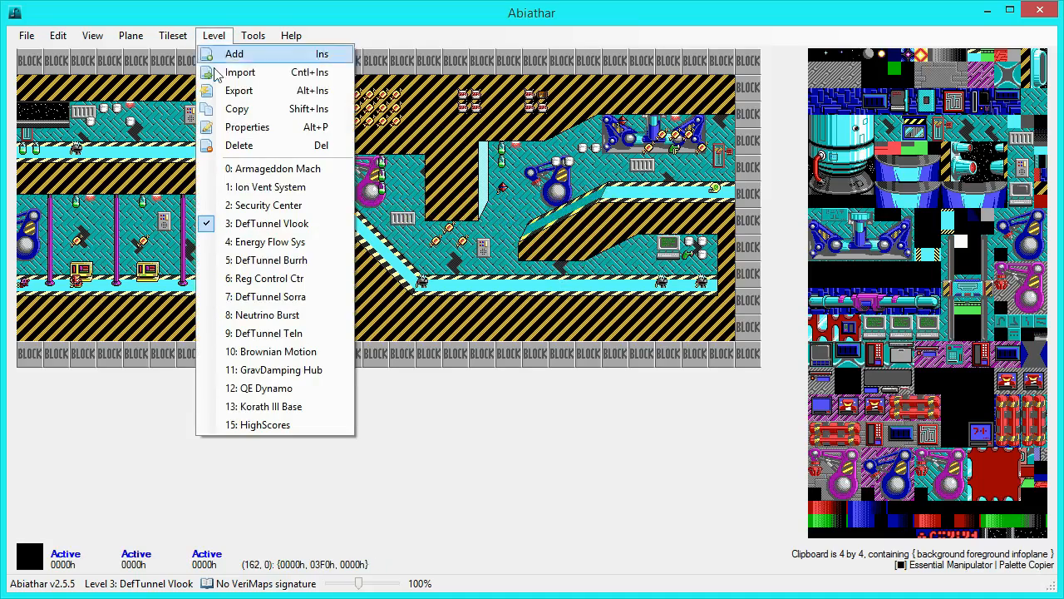
click(286, 335)
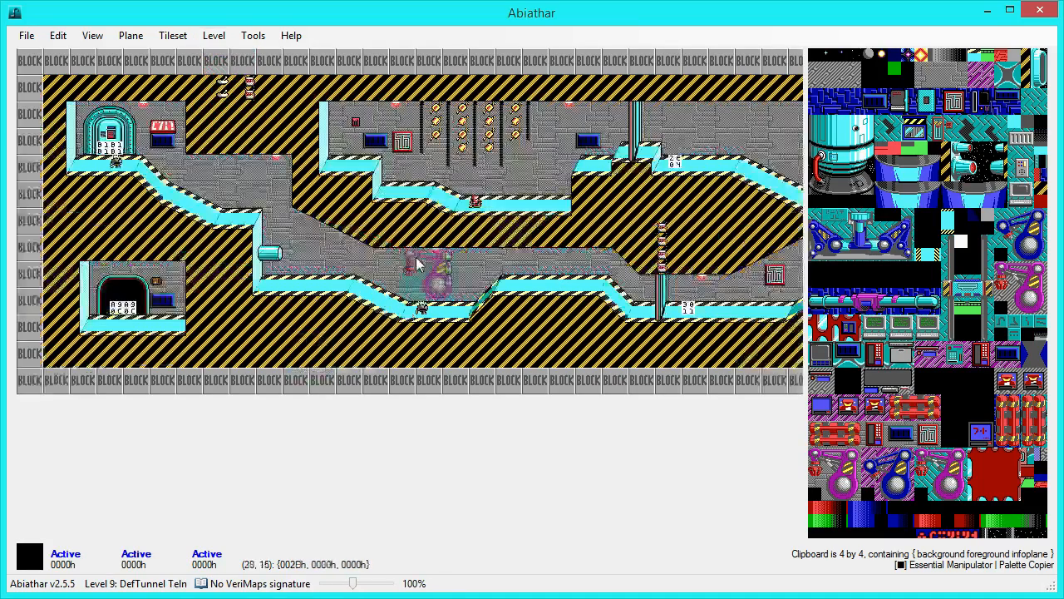
key(Right)
key(Right)
key(Right)
key(Right)
key(Right)
key(Right)
key(Right)
key(Right)
key(Right)
key(Right)
key(Right)
key(Right)
key(Right)
key(Right)
key(Right)
key(Right)
key(Right)
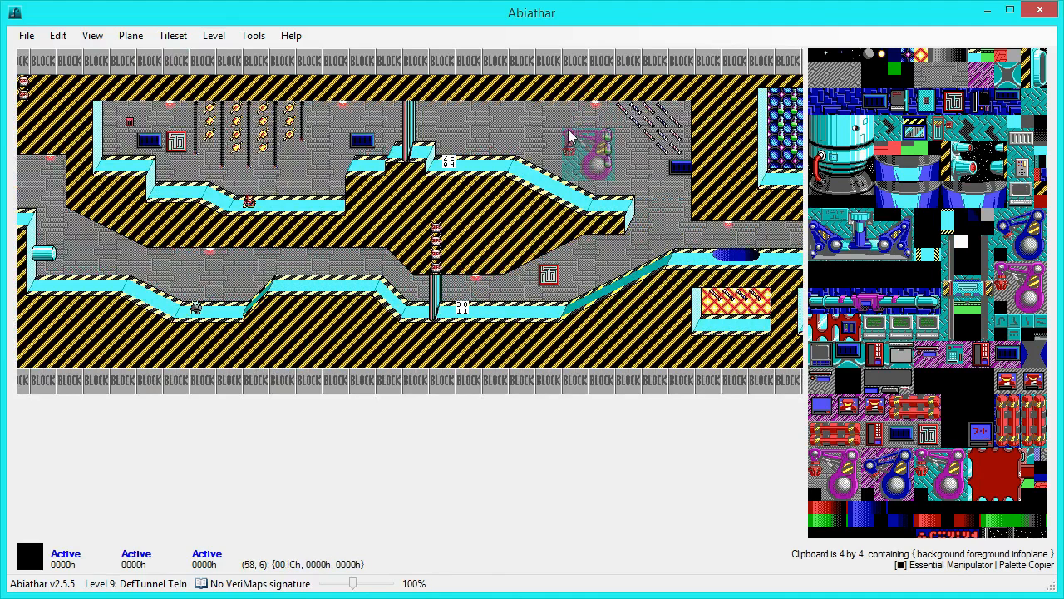
click(569, 133)
key(b)
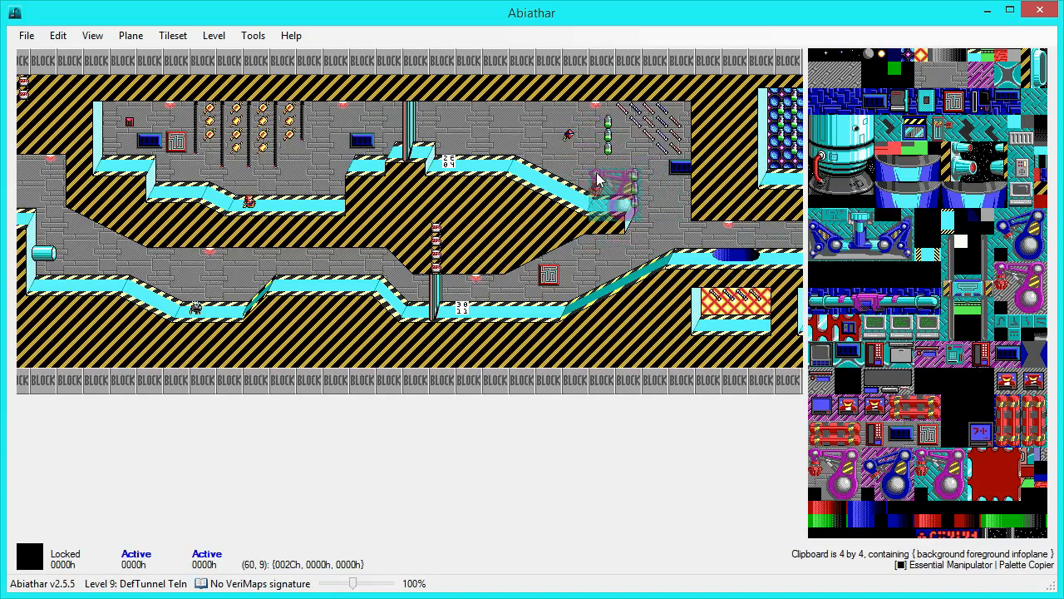
Step: Try pasting the copied block into the striped solid area below the upper corridor, and undo it
click(481, 202)
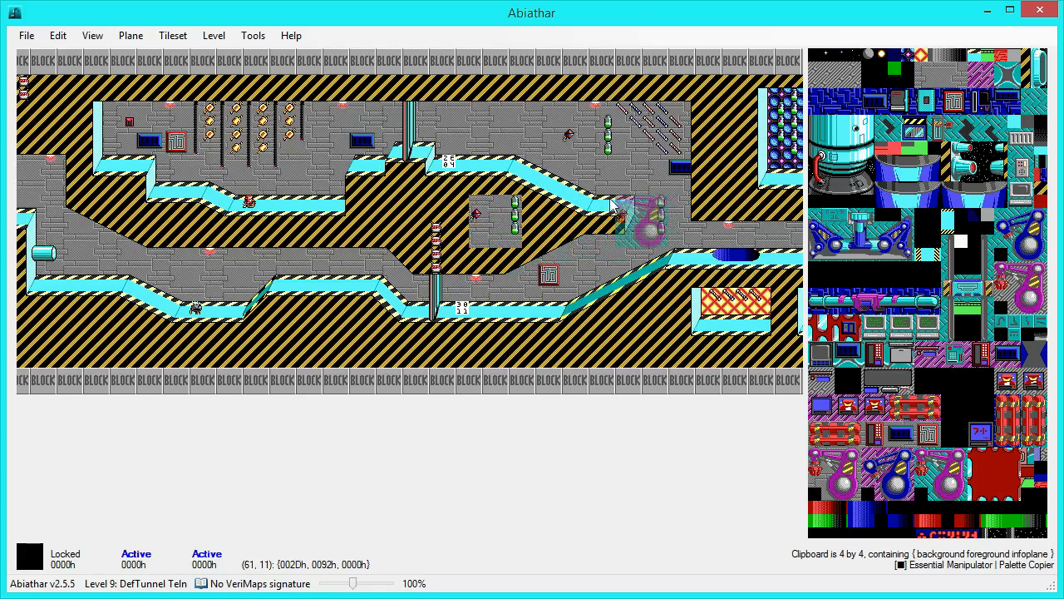
key(ctrl+z)
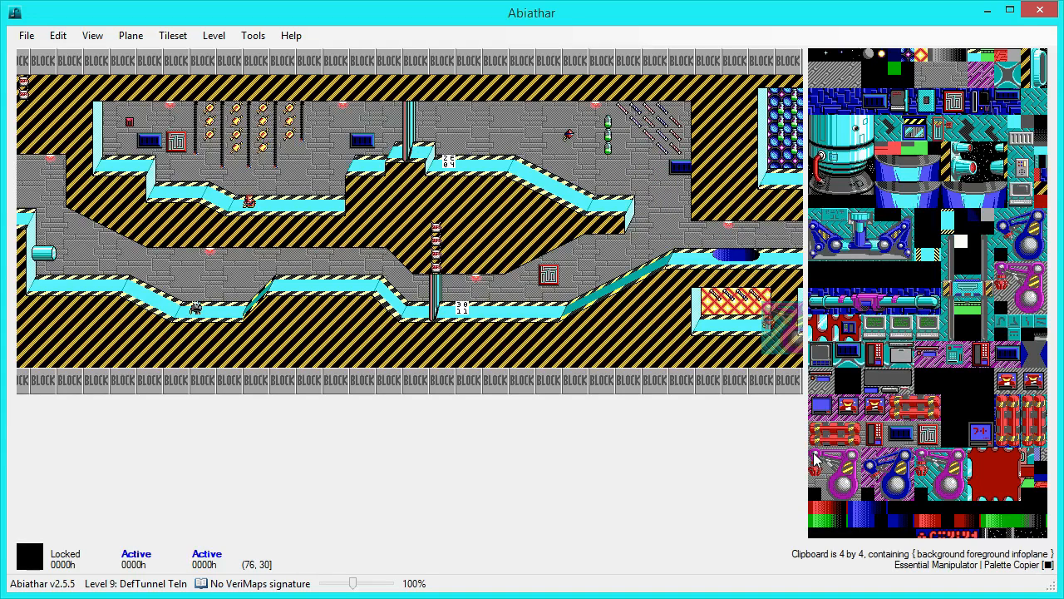
Step: Copy the 4 by 4 purple machine from the tileset, unlock the background plane, and paste the machine into the upper corridor
drag(815, 458, 858, 499)
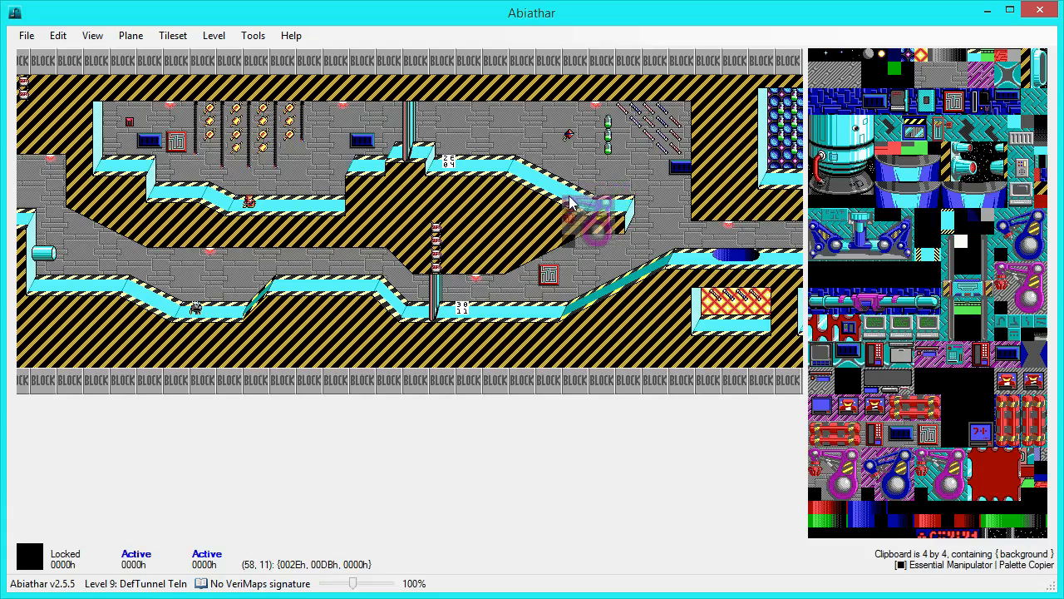
key(1)
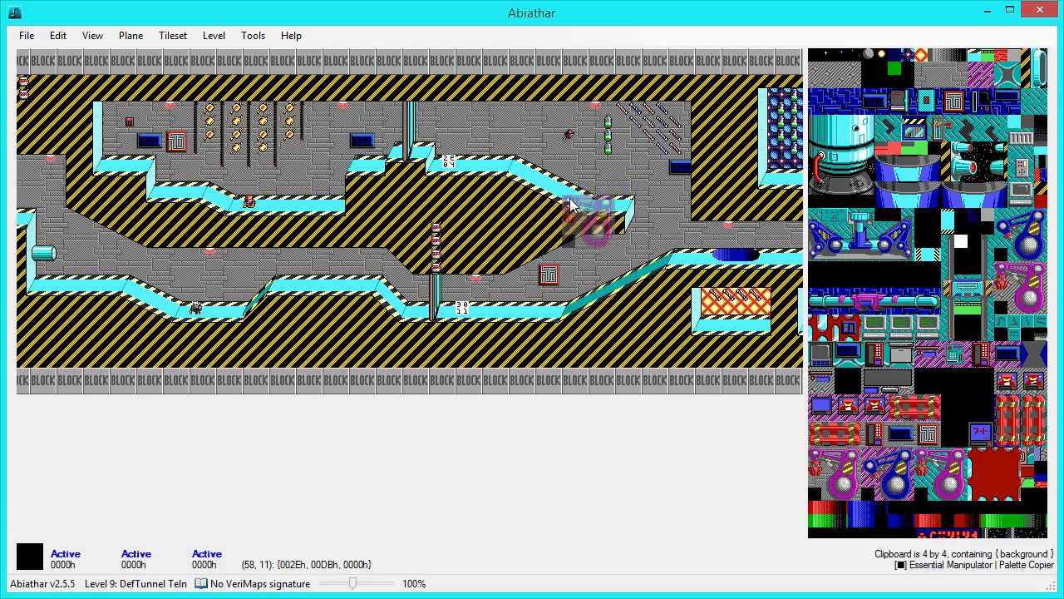
click(492, 113)
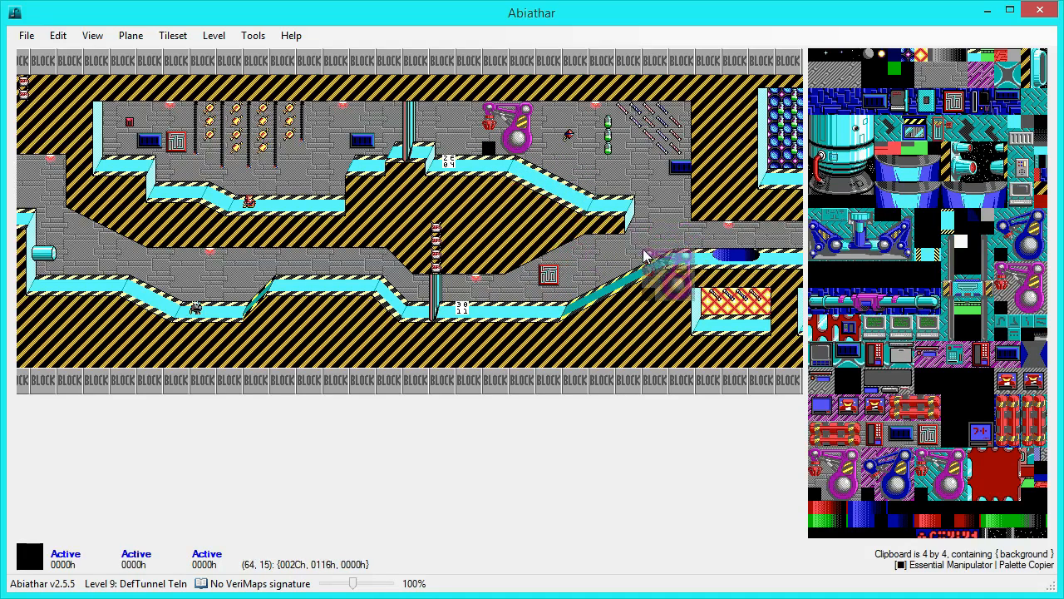
Step: Copy a single grey background tile from the level for covering the black tile beside the pasted machine
right_click(489, 303)
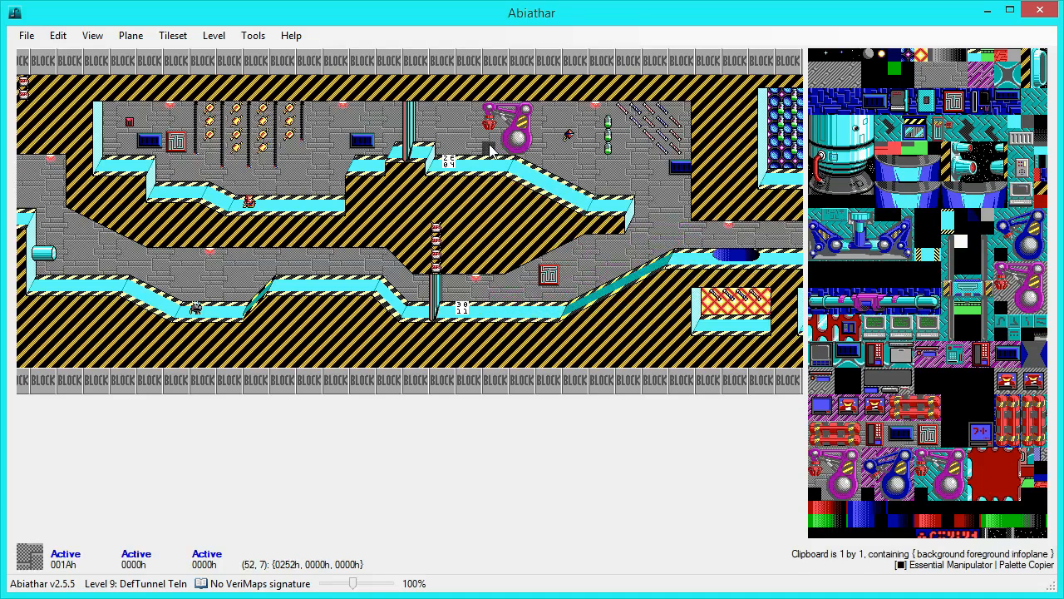